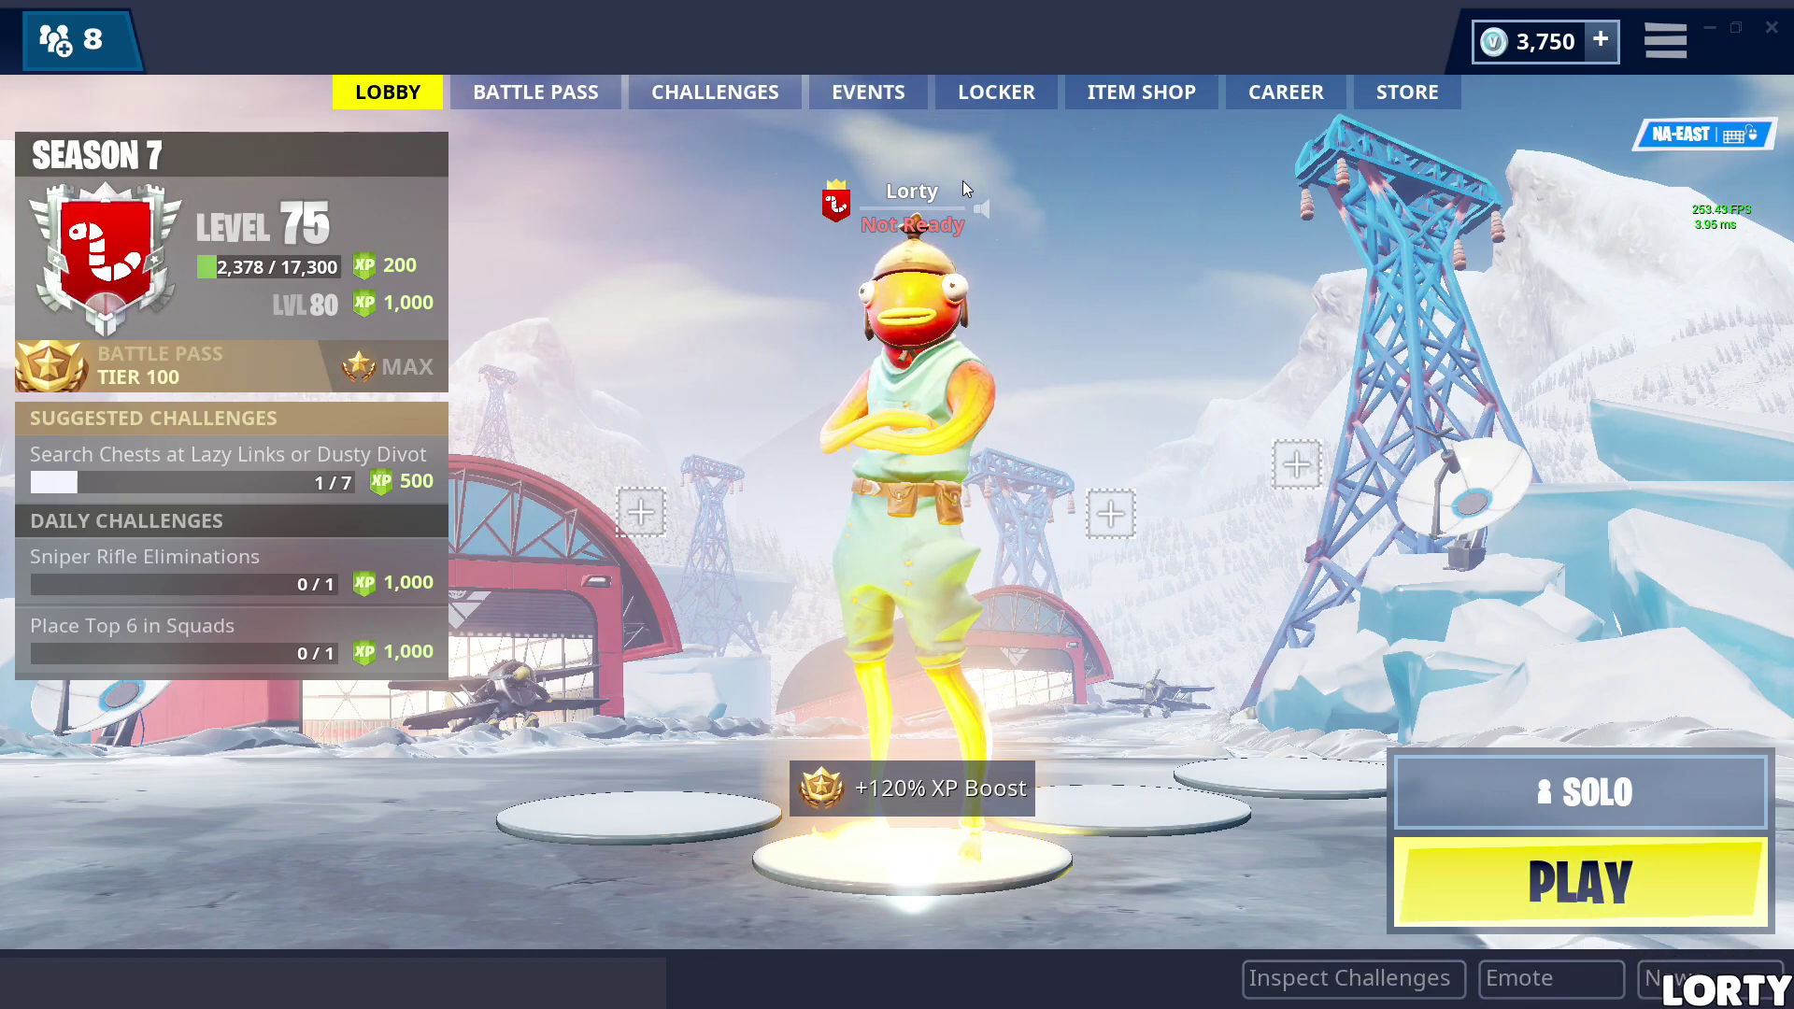
# Show Fortnite's Game settings with mouse sensitivity X 0.102 and Y 0.103.
pyautogui.click(1665, 42)
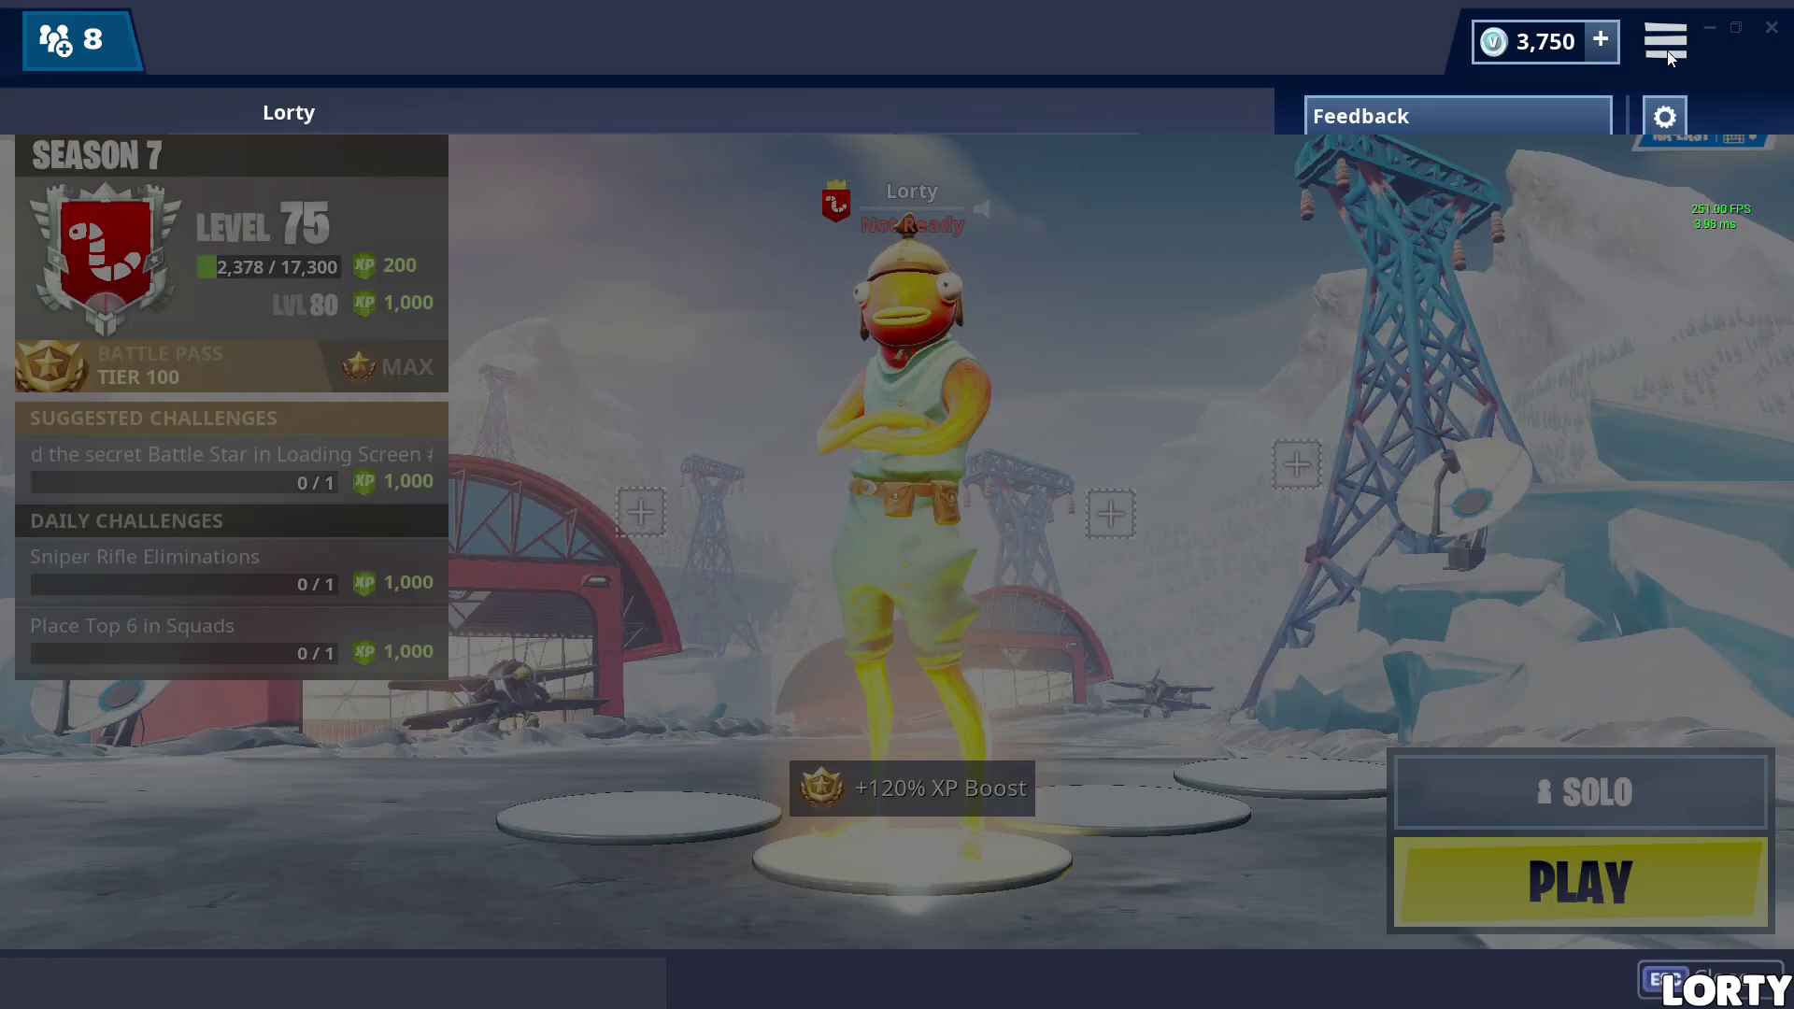
pyautogui.click(1665, 116)
pyautogui.click(681, 37)
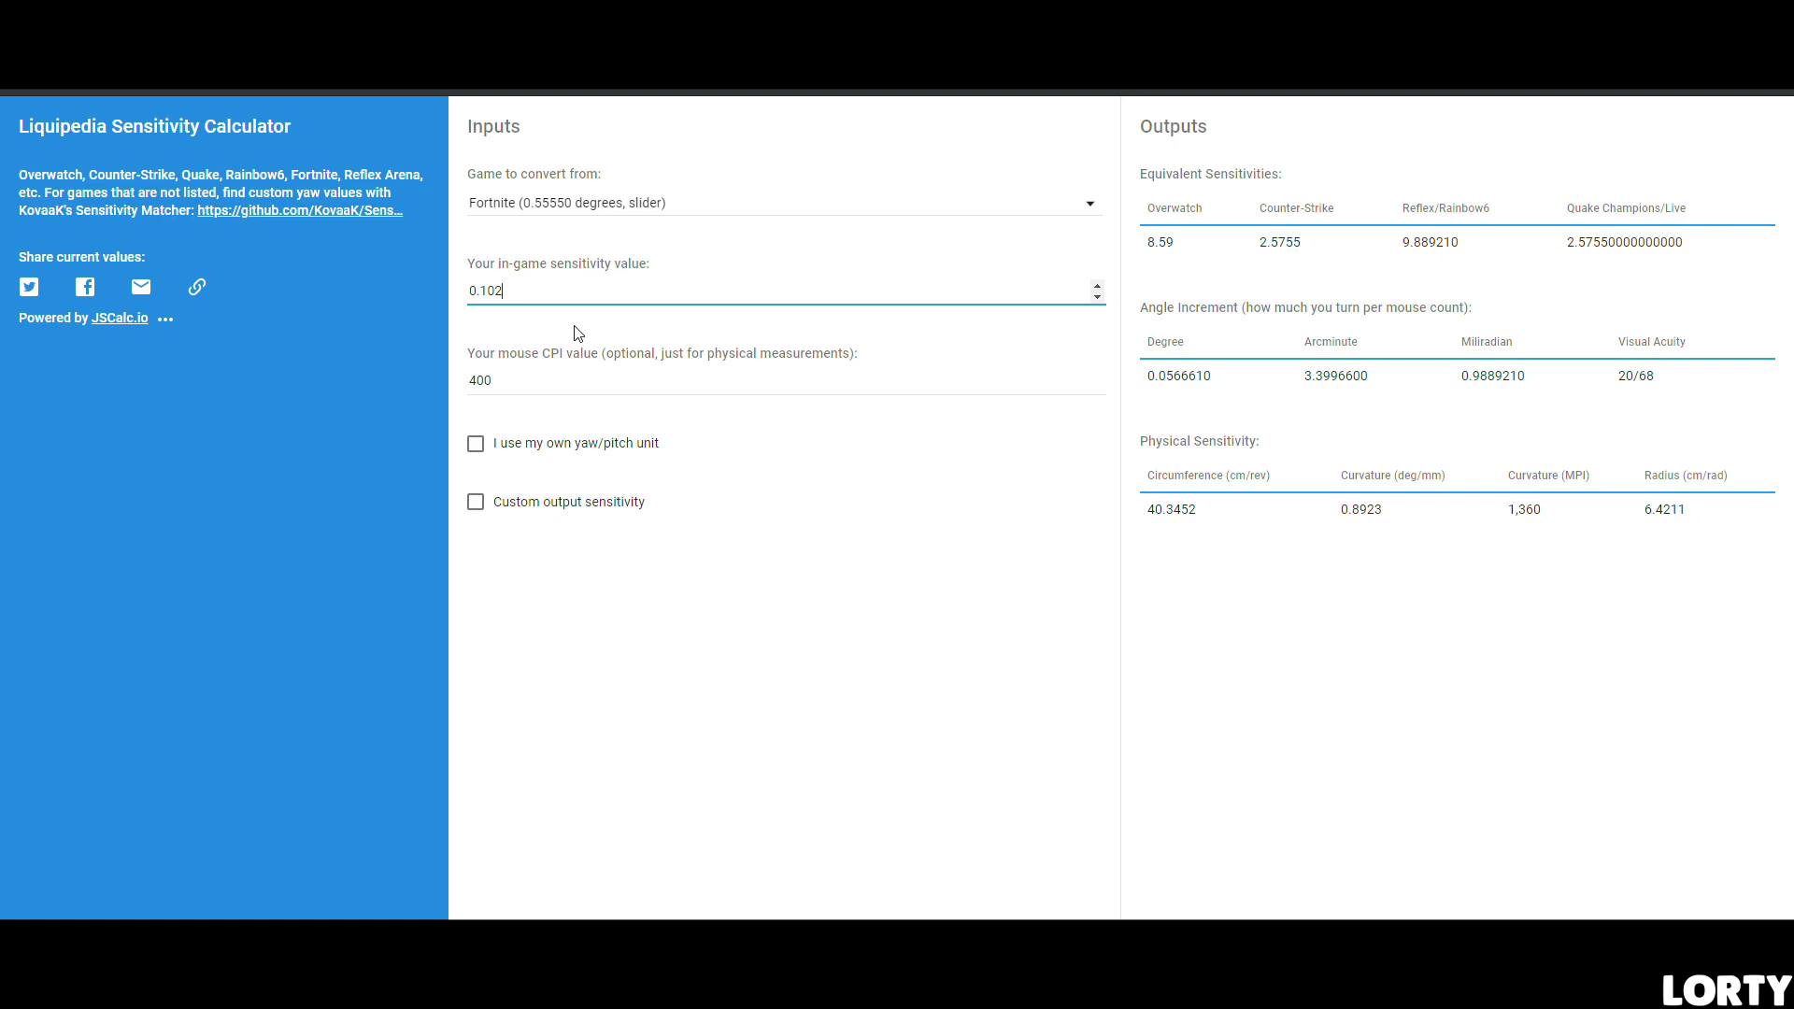
# Select the Counter-Strike equivalent value 2.5755 in the Liquipedia calculator.
pyautogui.moveTo(1306, 244); pyautogui.dragTo(1235, 253)
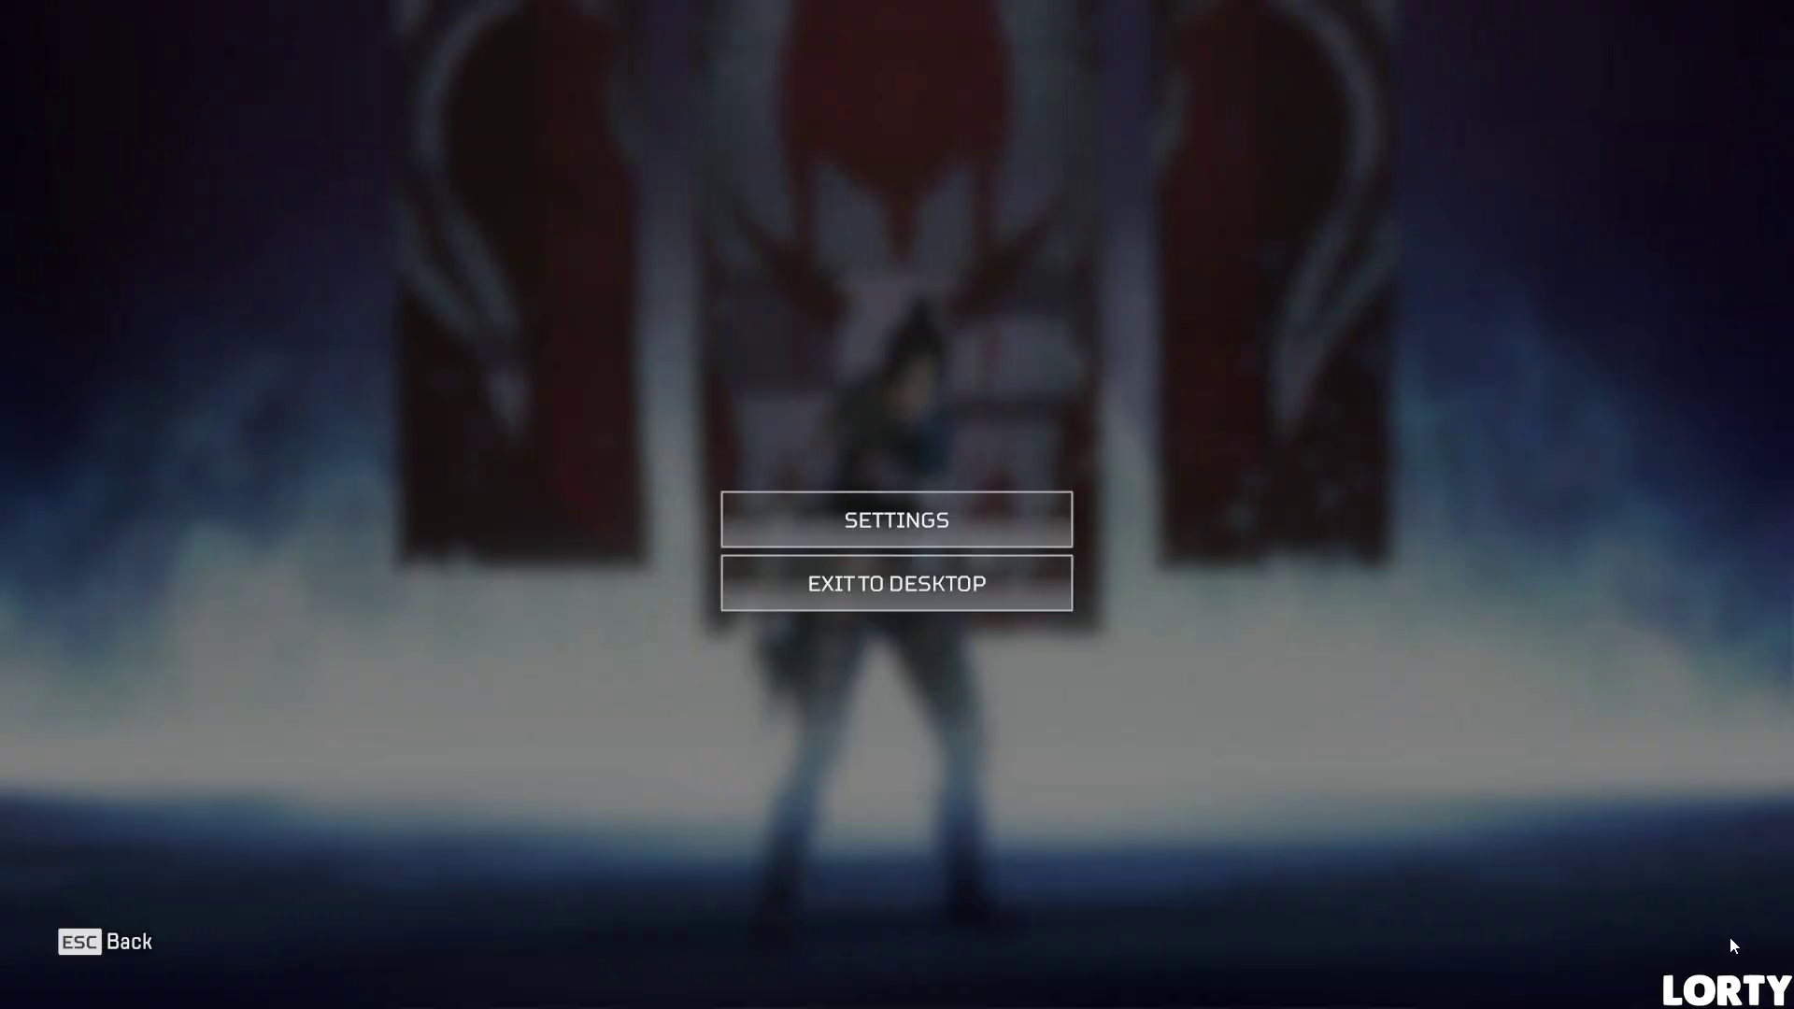
# Set Apex Legends Mouse/Keyboard mouse sensitivity to 2.57.
pyautogui.click(897, 520)
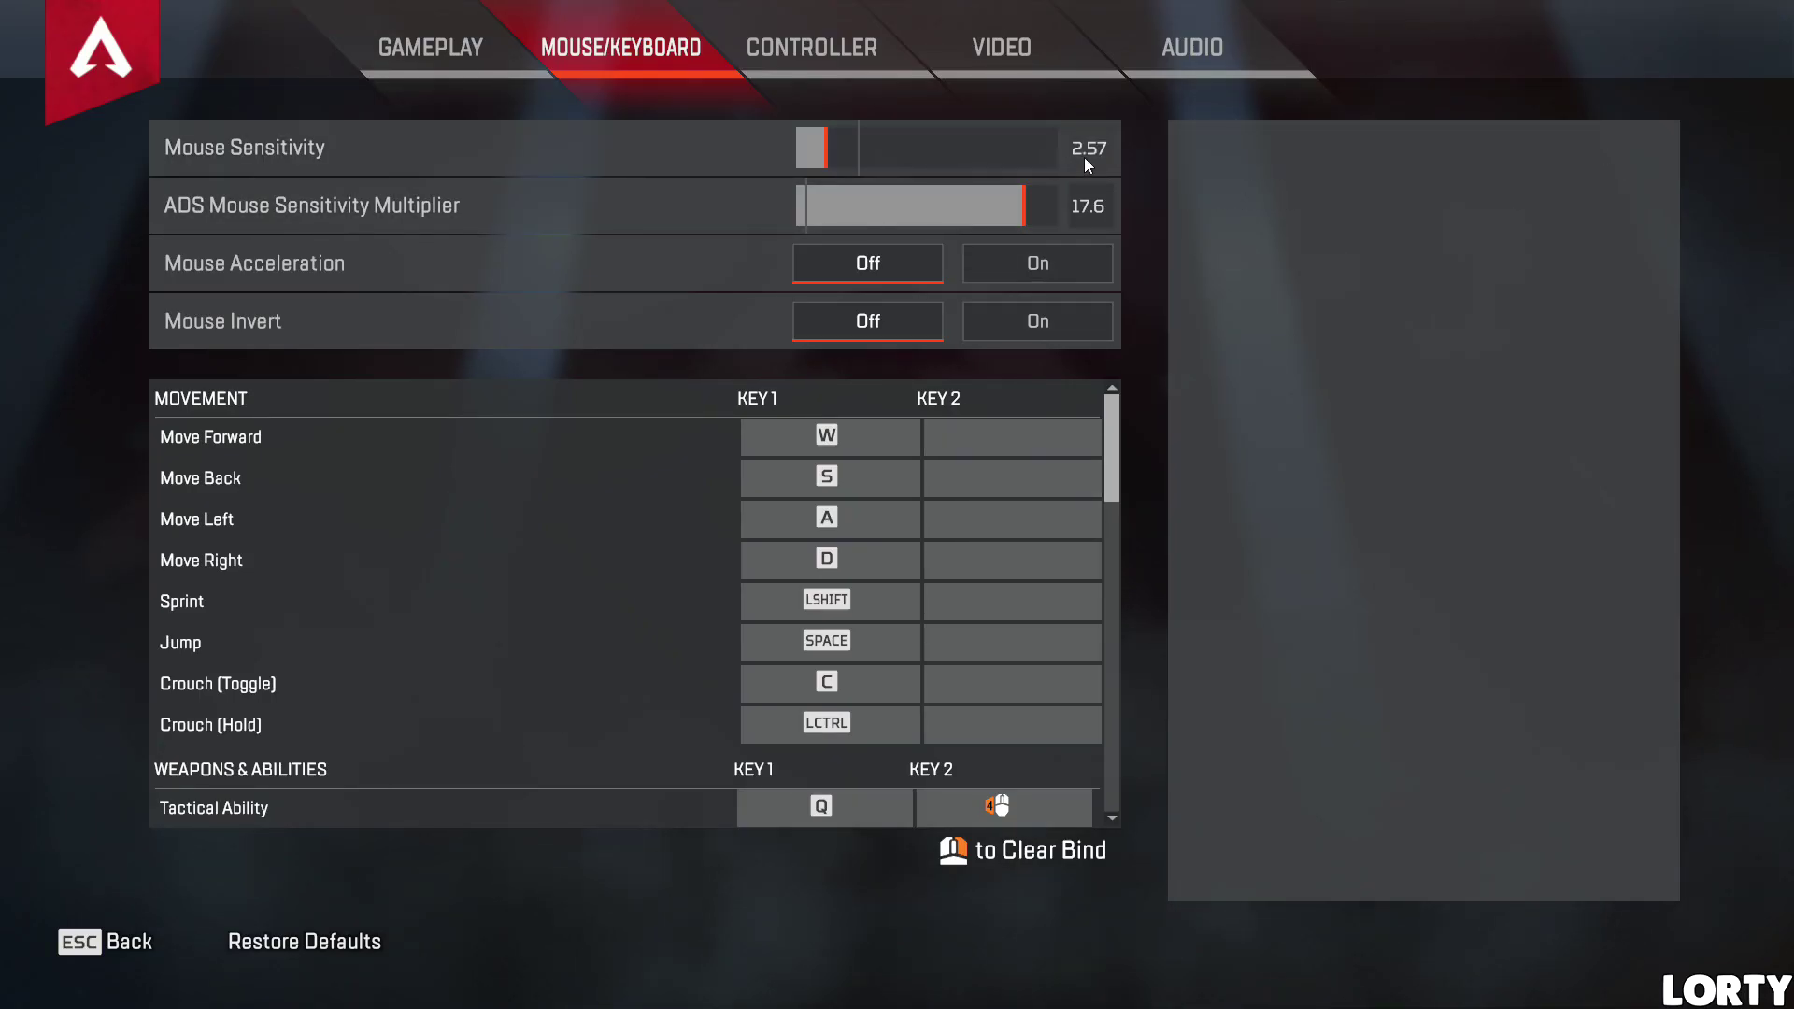
pyautogui.click(1199, 162)
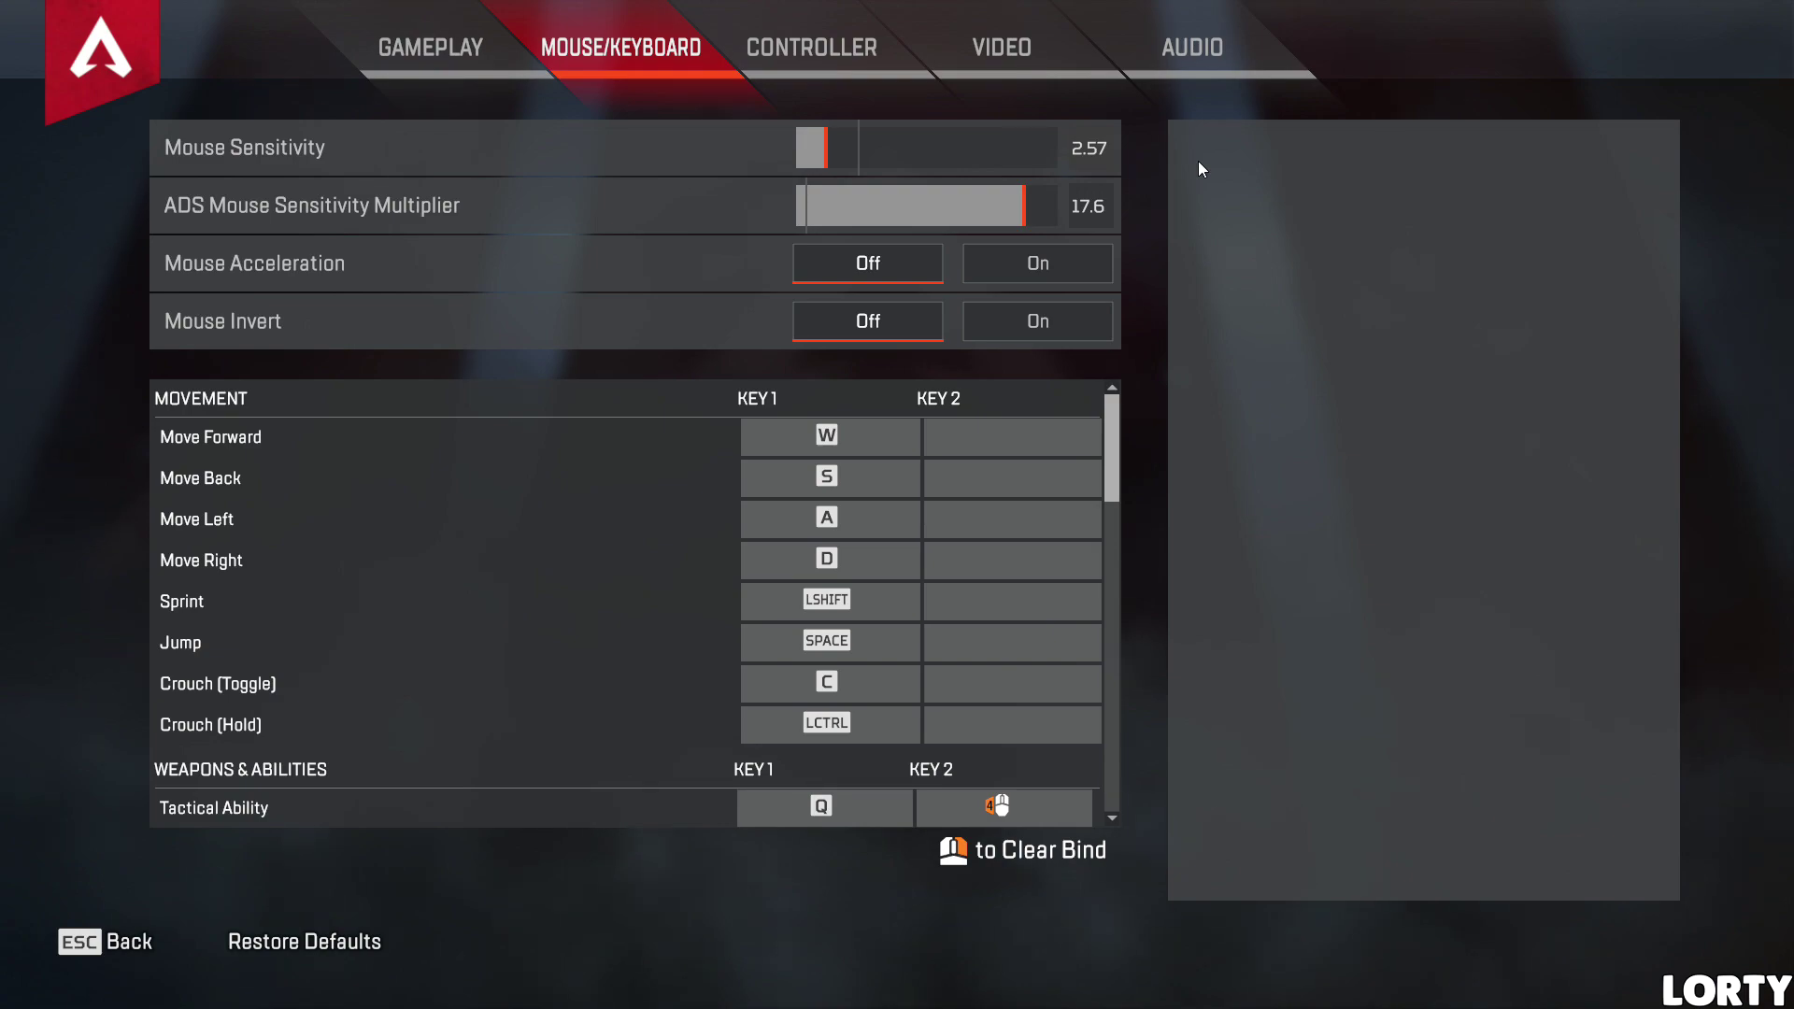